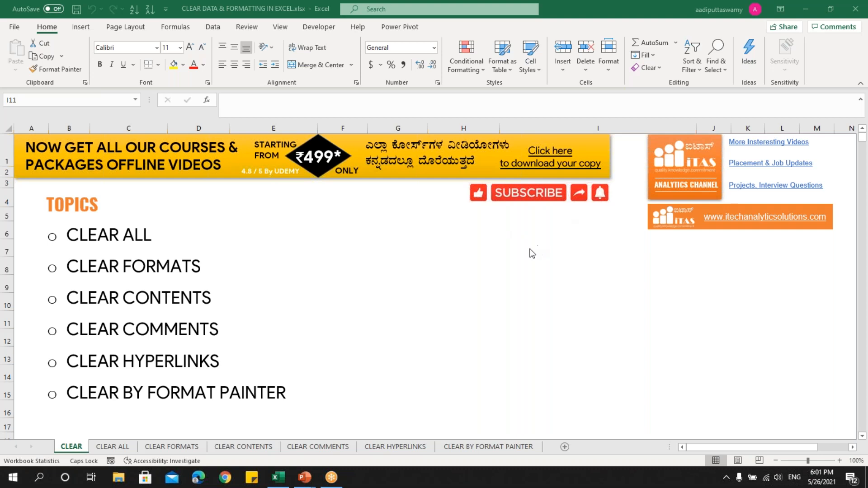
# Switch to the running PowerPoint slide show to view the presentation.
pyautogui.moveTo(305, 478)
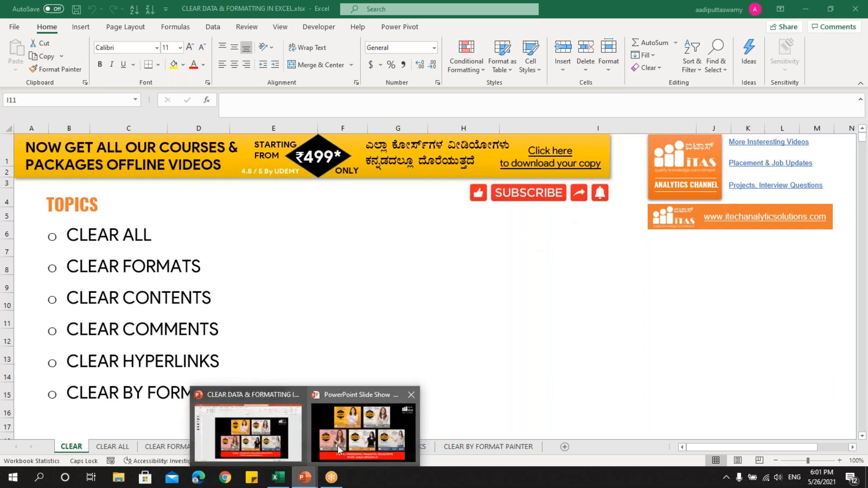
pyautogui.click(337, 445)
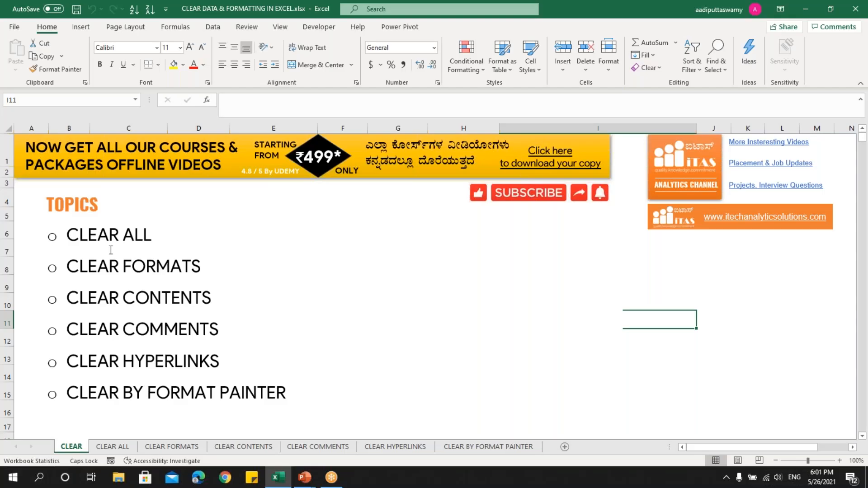
# On the CLEAR ALL sheet, clear everything from the Customer Name and Sales columns, headers included (E6:F16).
pyautogui.click(113, 448)
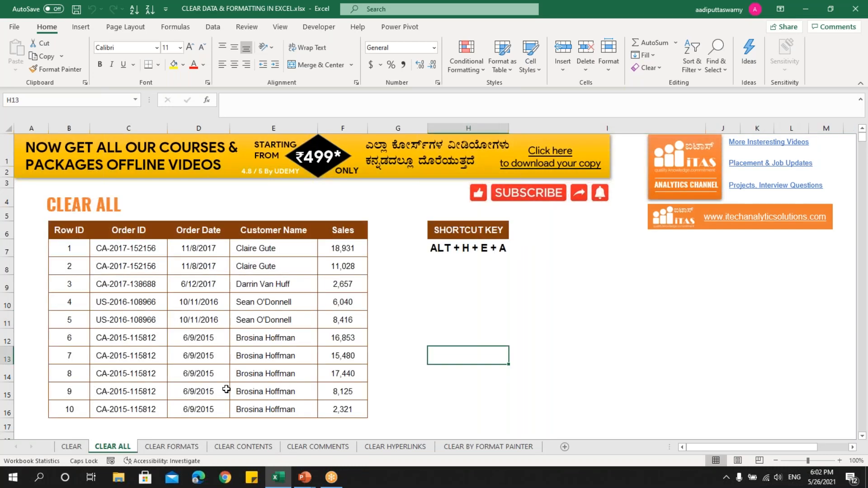
pyautogui.click(286, 321)
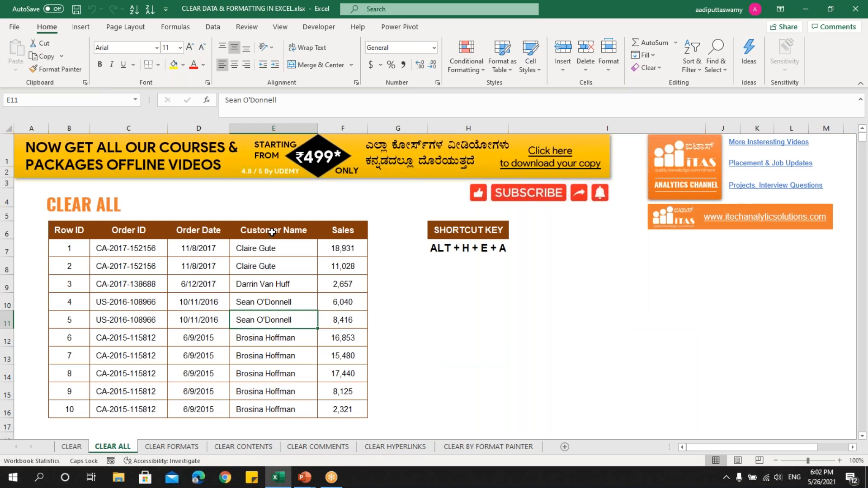
pyautogui.moveTo(272, 233); pyautogui.dragTo(340, 400)
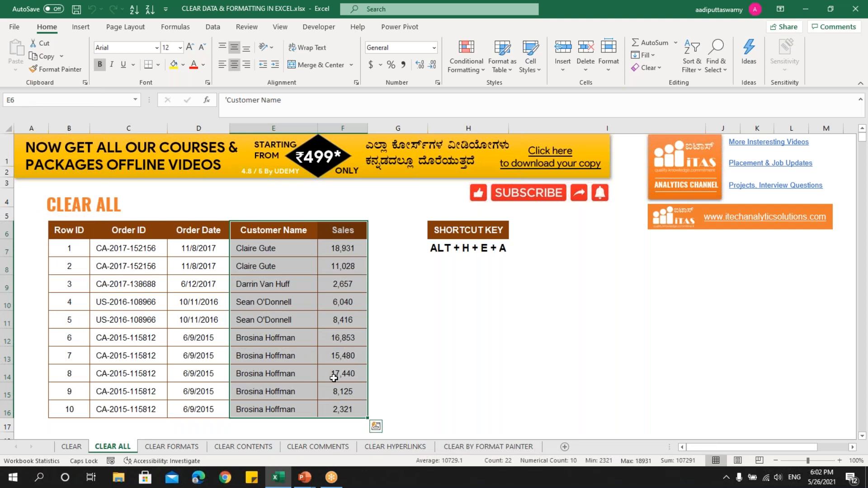
pyautogui.click(400, 343)
pyautogui.moveTo(283, 235); pyautogui.dragTo(339, 409)
pyautogui.click(658, 68)
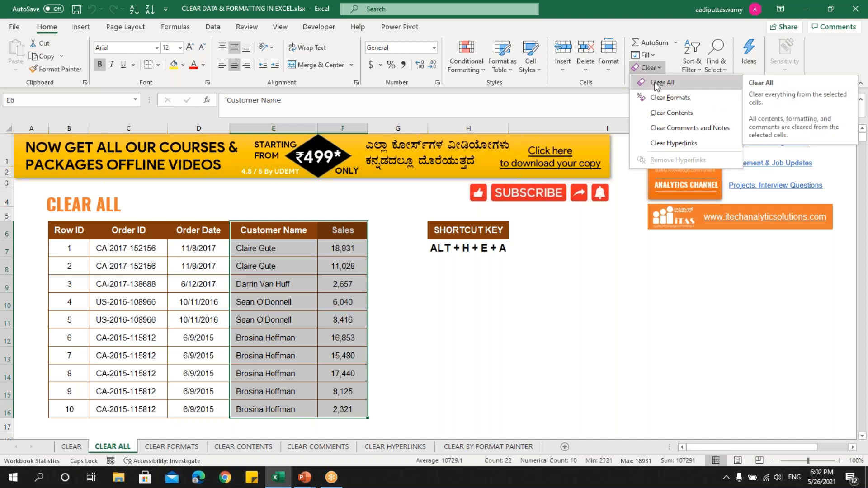
pyautogui.click(656, 83)
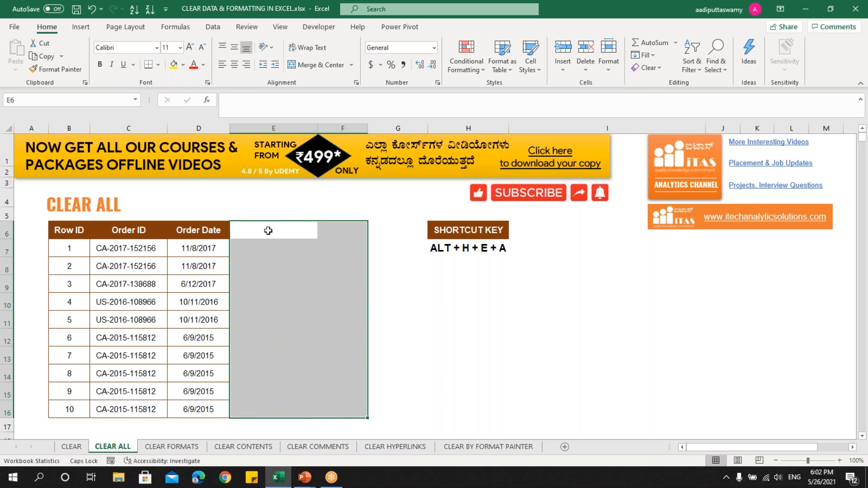
pyautogui.moveTo(271, 228); pyautogui.dragTo(329, 411)
pyautogui.click(585, 322)
pyautogui.click(468, 250)
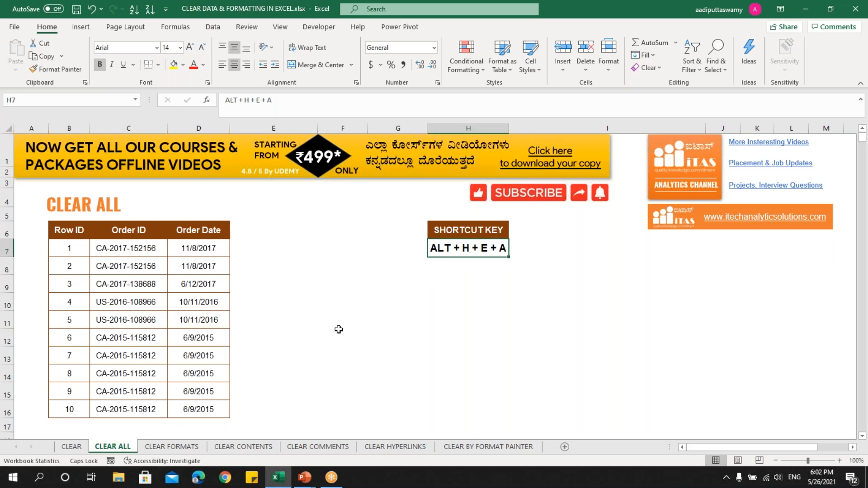
# On the CLEAR FORMATS sheet, clear only the formatting from the whole order table (B6:F16).
pyautogui.click(183, 447)
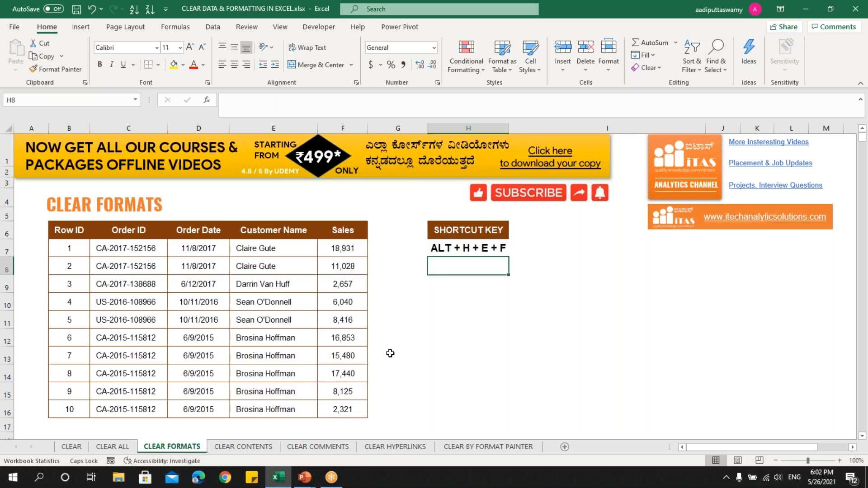
pyautogui.moveTo(256, 233); pyautogui.dragTo(332, 409)
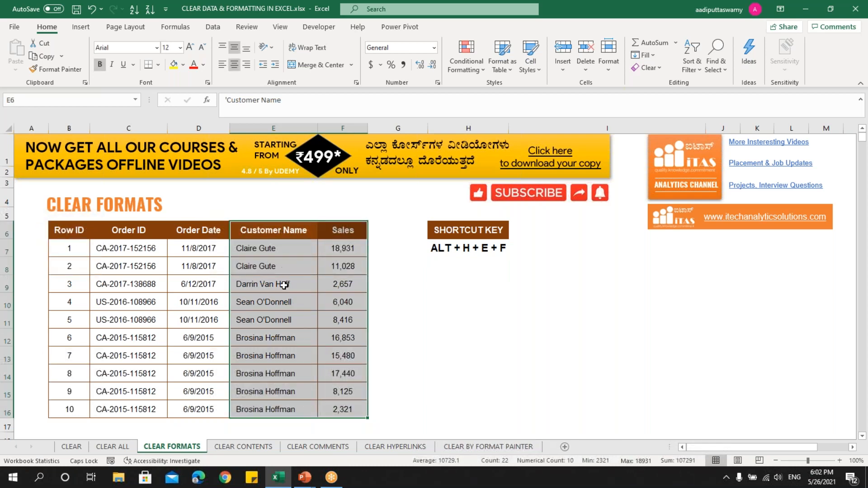
pyautogui.moveTo(240, 230); pyautogui.dragTo(340, 240)
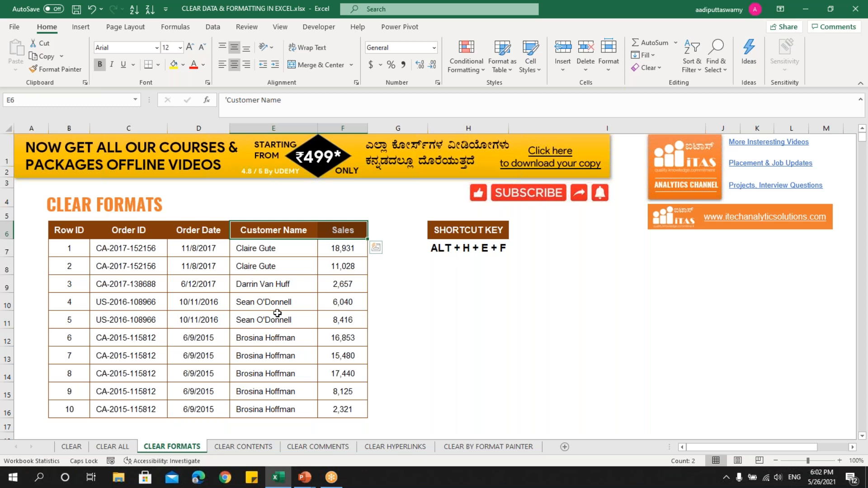
pyautogui.click(412, 355)
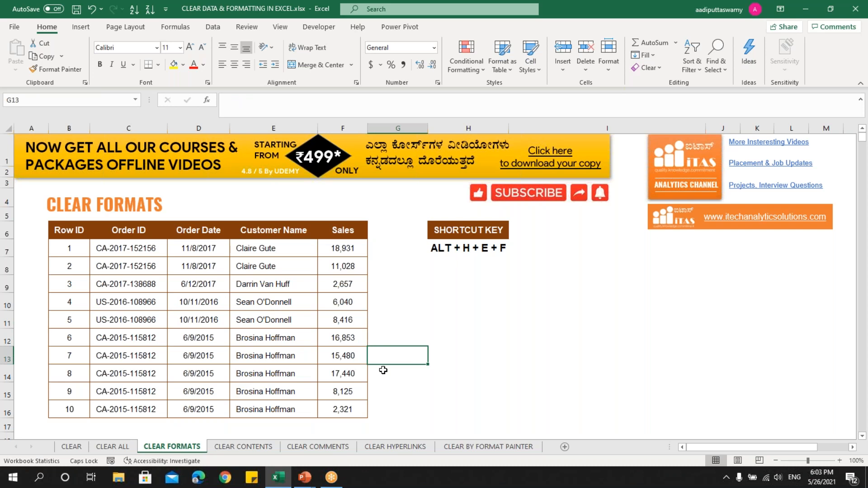
pyautogui.moveTo(71, 231); pyautogui.dragTo(359, 409)
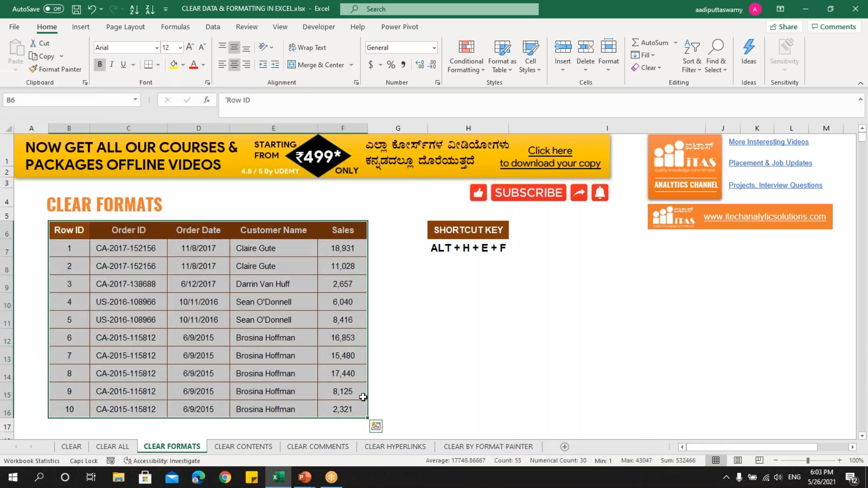
pyautogui.click(662, 67)
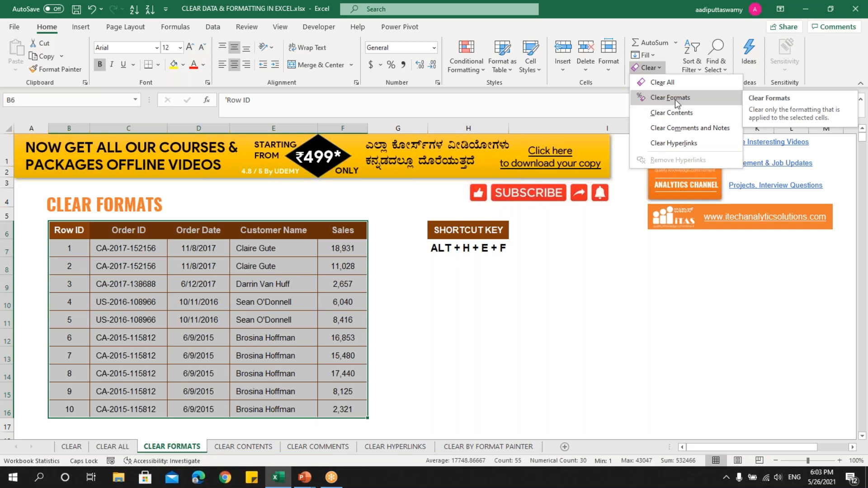
pyautogui.click(663, 97)
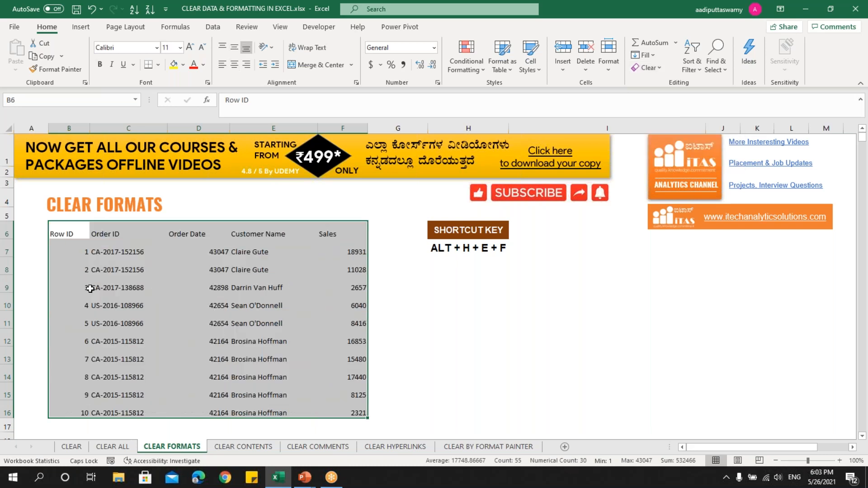
pyautogui.click(87, 287)
pyautogui.moveTo(78, 241); pyautogui.dragTo(337, 409)
pyautogui.click(440, 319)
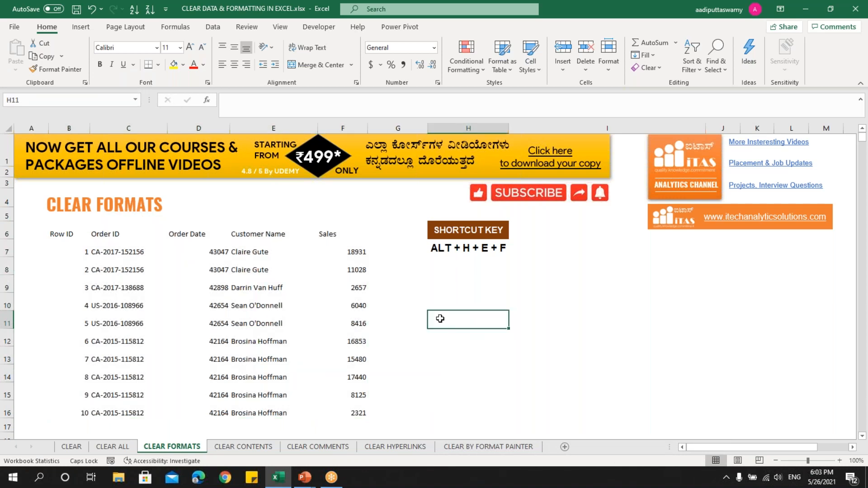
pyautogui.click(452, 252)
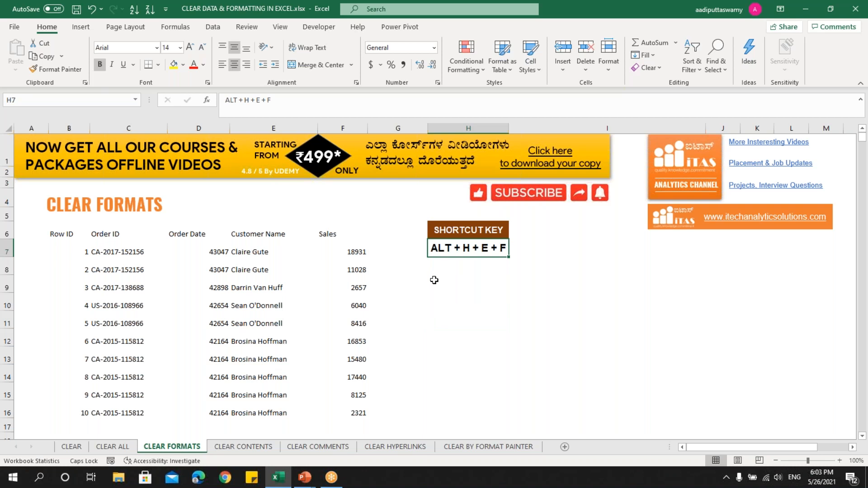
# On the CLEAR CONTENTS sheet, use Clear Contents on the Sales column including its header (F6:F16).
pyautogui.click(260, 450)
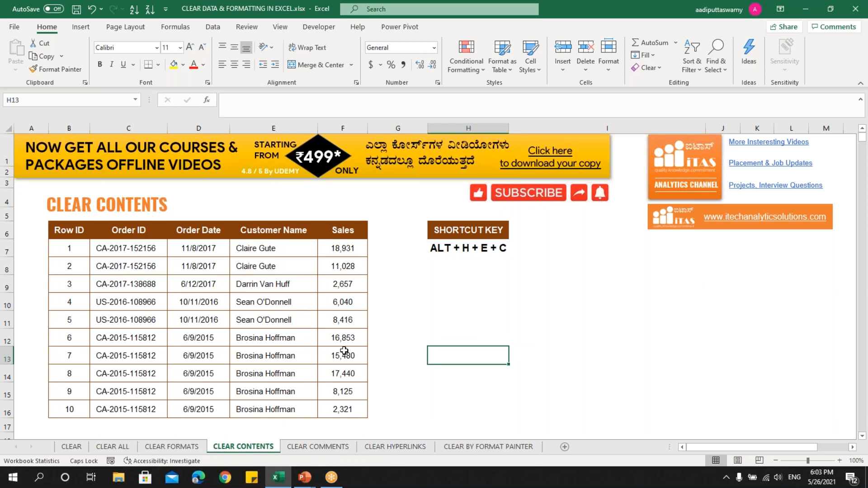
pyautogui.click(551, 332)
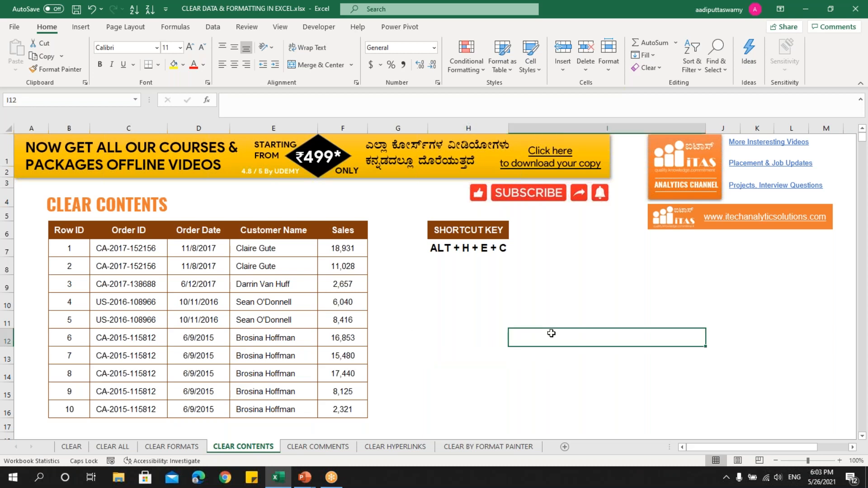
pyautogui.moveTo(351, 232); pyautogui.dragTo(345, 409)
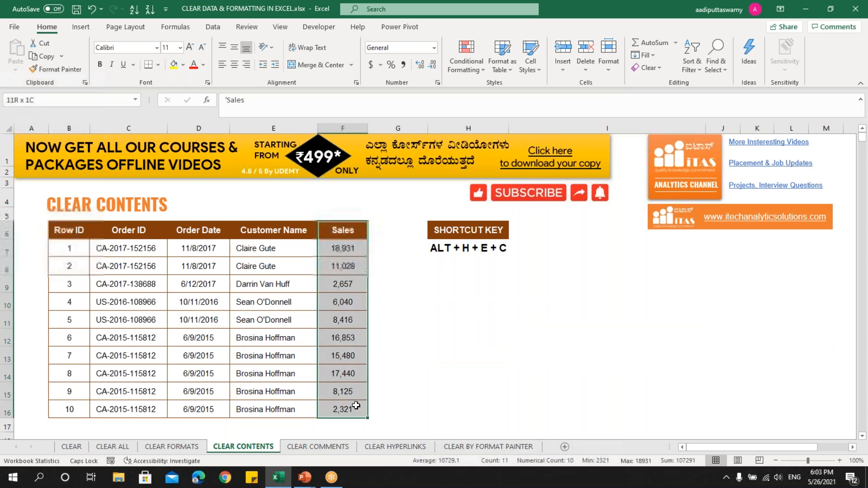
pyautogui.click(663, 69)
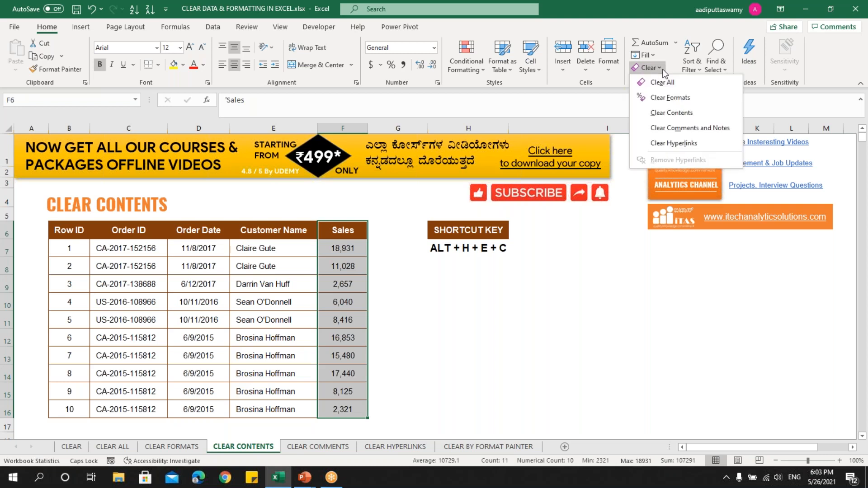
pyautogui.click(662, 116)
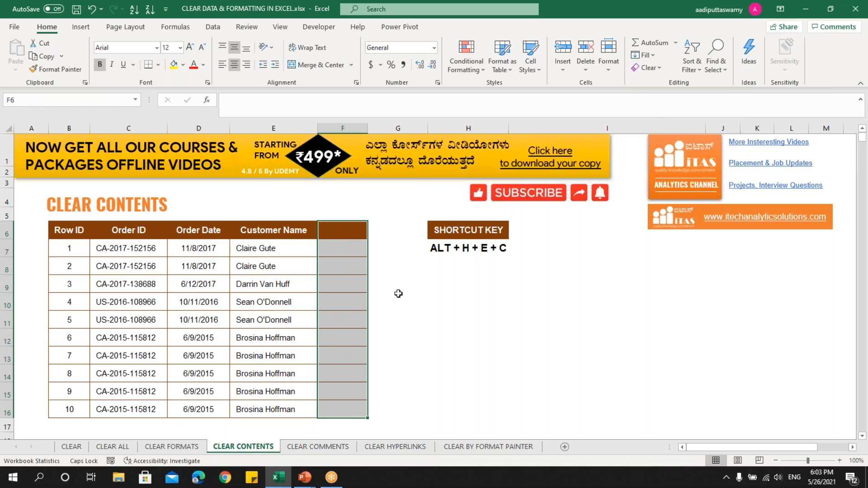
pyautogui.click(479, 351)
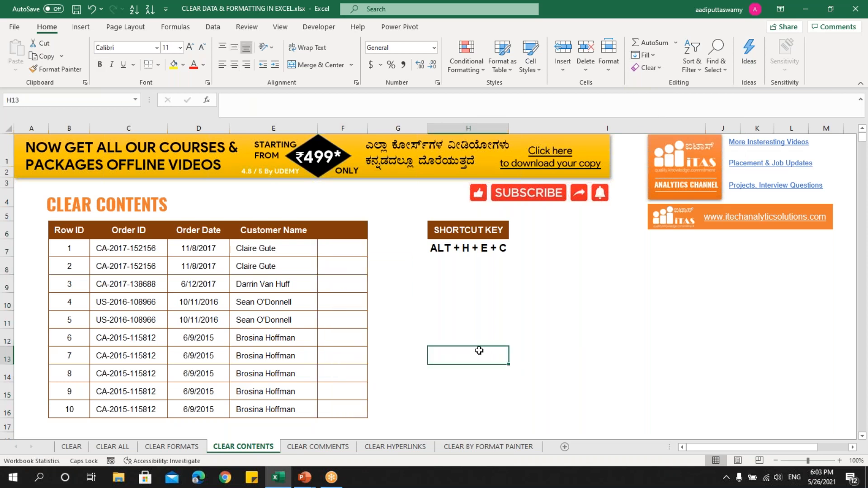
pyautogui.click(450, 249)
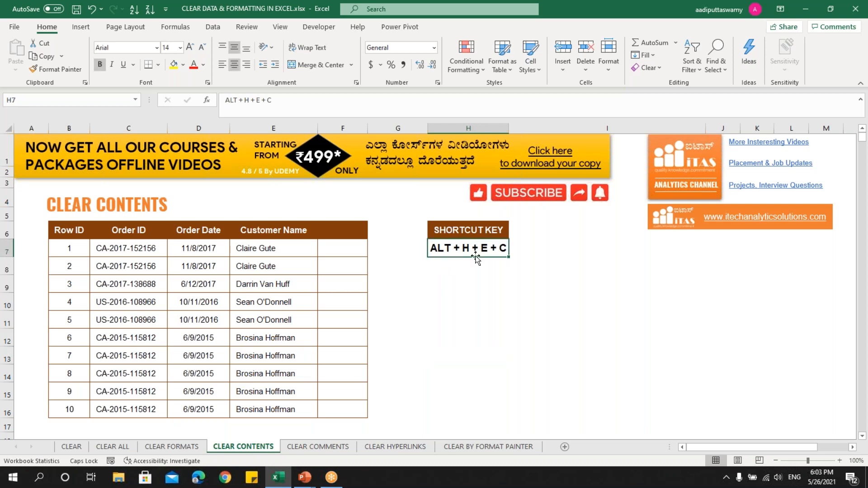
pyautogui.click(461, 298)
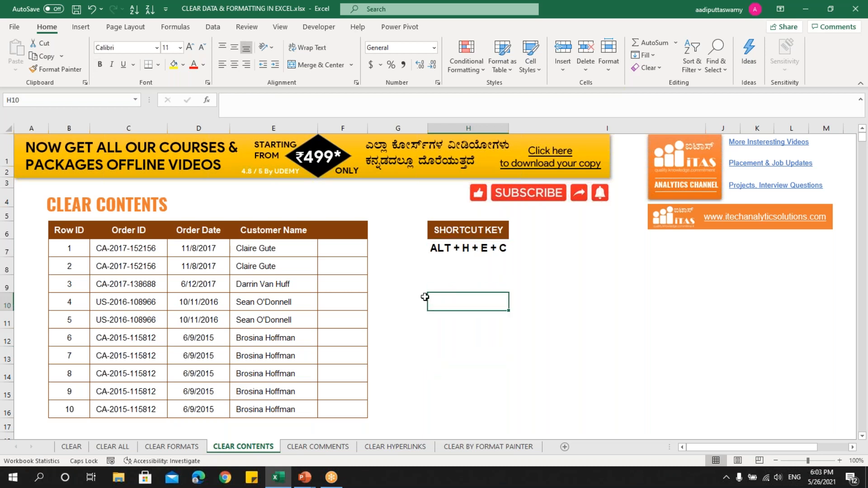
# Delete the contents of the Customer Name column including its header (E6:E16), keeping the formatting.
pyautogui.moveTo(298, 232); pyautogui.dragTo(301, 406)
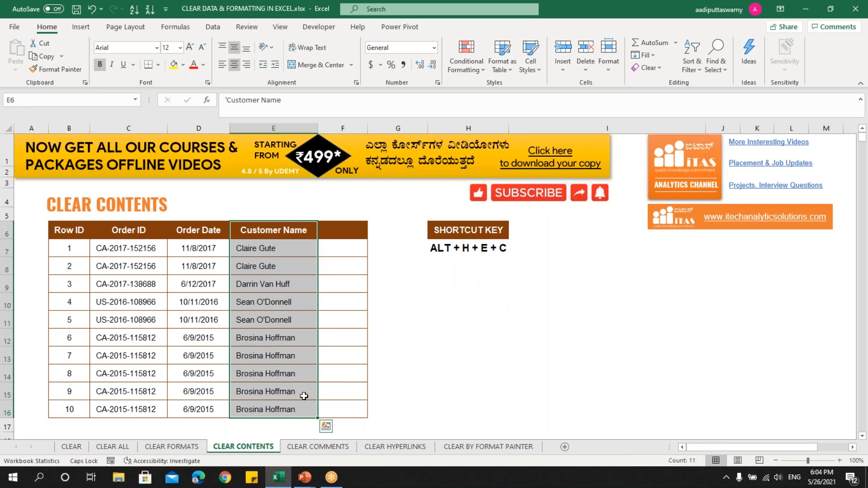
pyautogui.press('Delete')
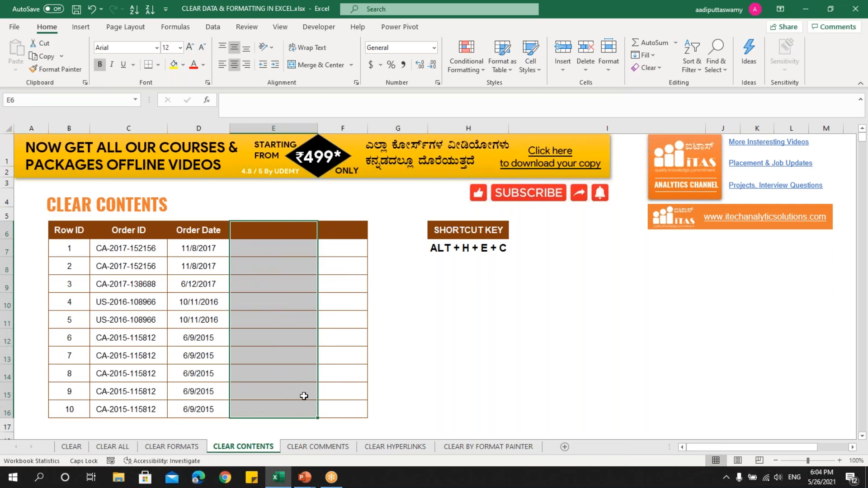
pyautogui.click(466, 333)
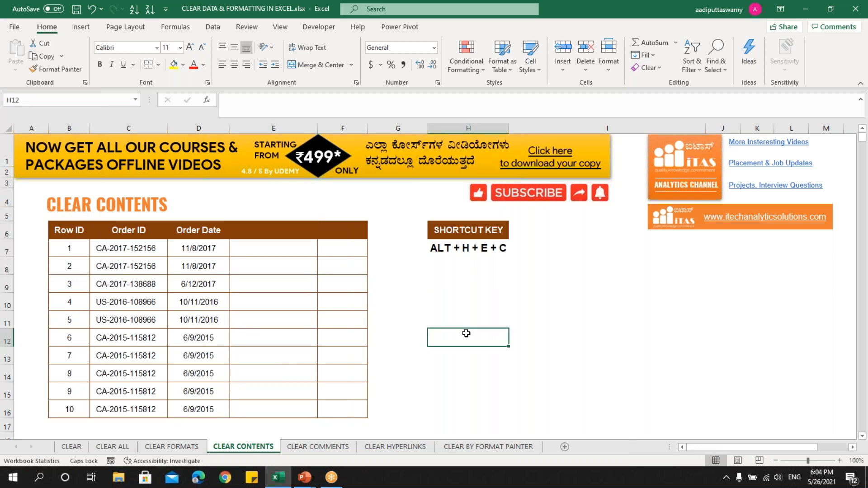
# On the CLEAR COMMENTS sheet, clear the comments and notes from the Order ID cells C7:C16.
pyautogui.click(335, 449)
pyautogui.click(511, 360)
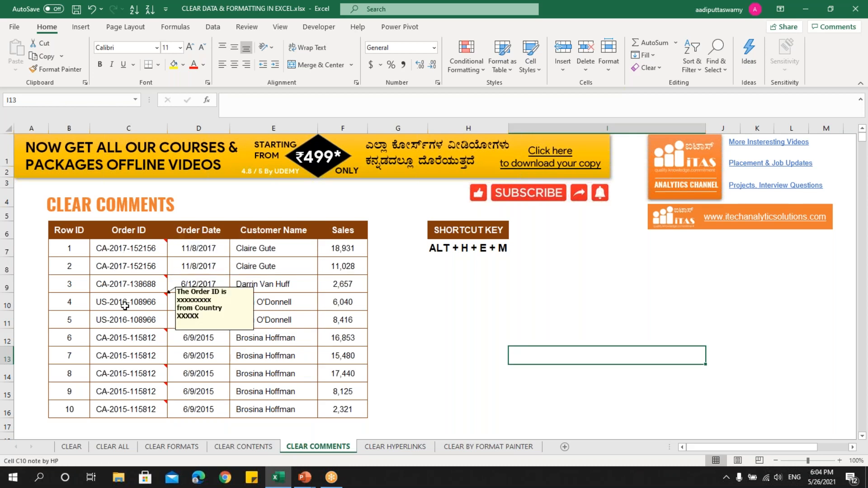
pyautogui.moveTo(127, 334)
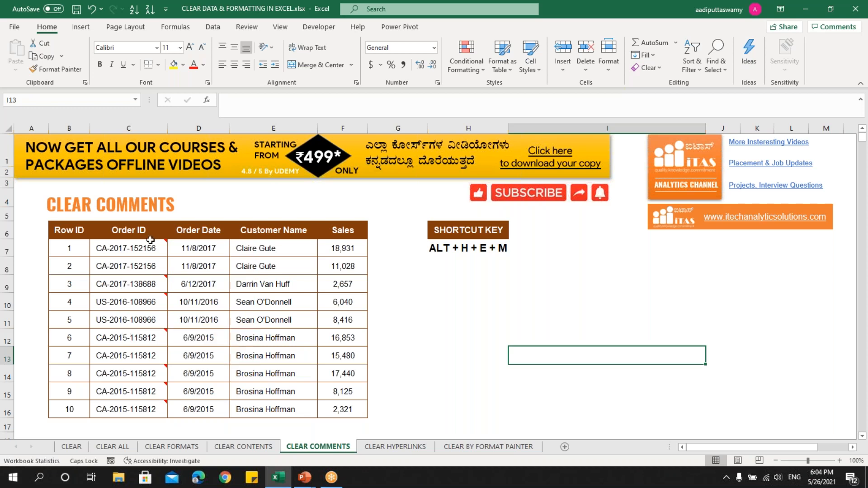
pyautogui.moveTo(138, 248); pyautogui.dragTo(129, 409)
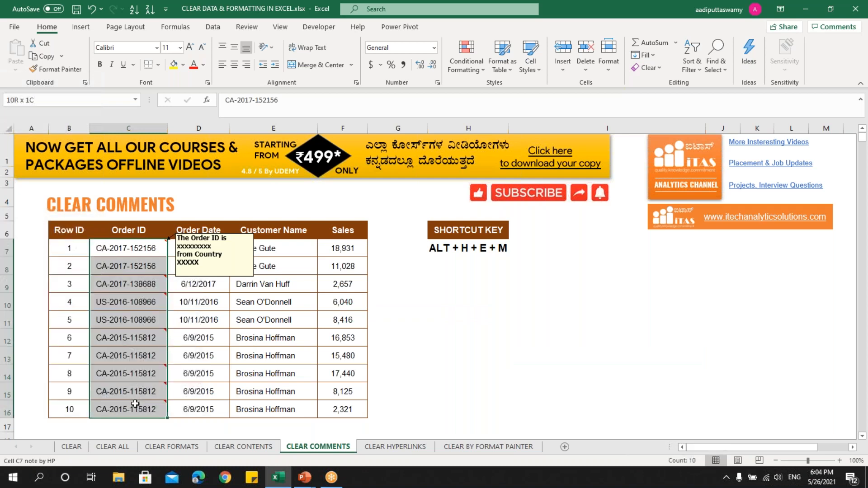
pyautogui.click(660, 68)
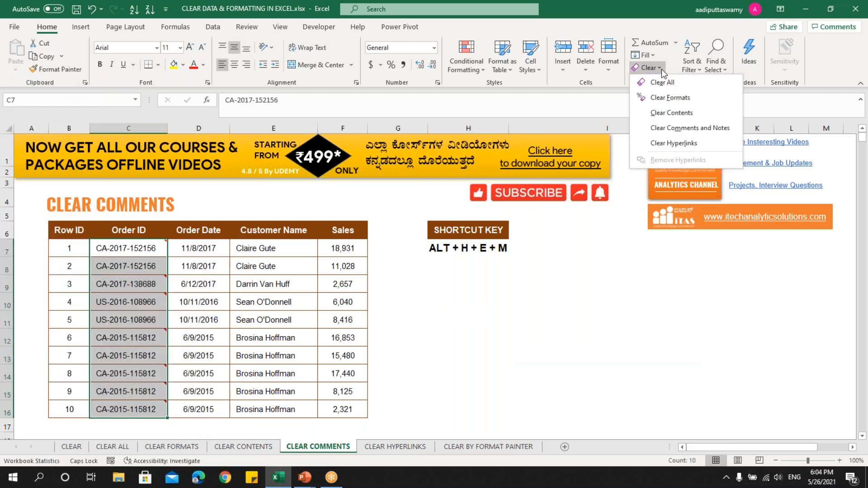
pyautogui.click(676, 129)
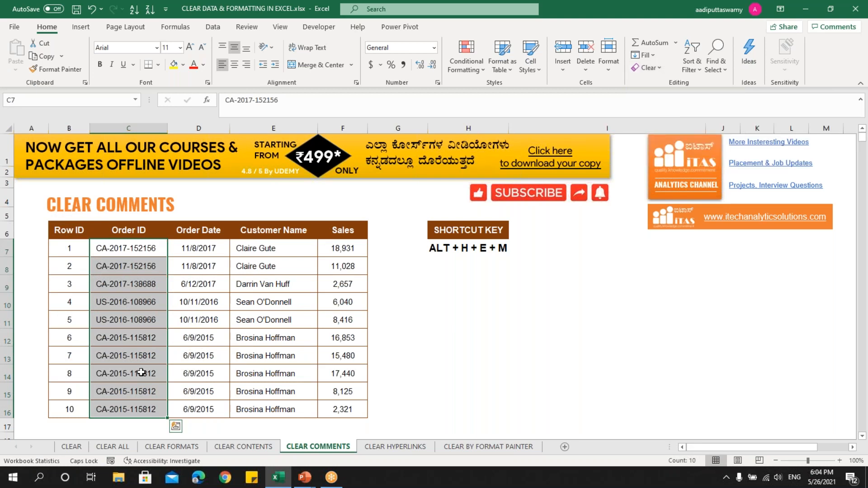
pyautogui.click(466, 324)
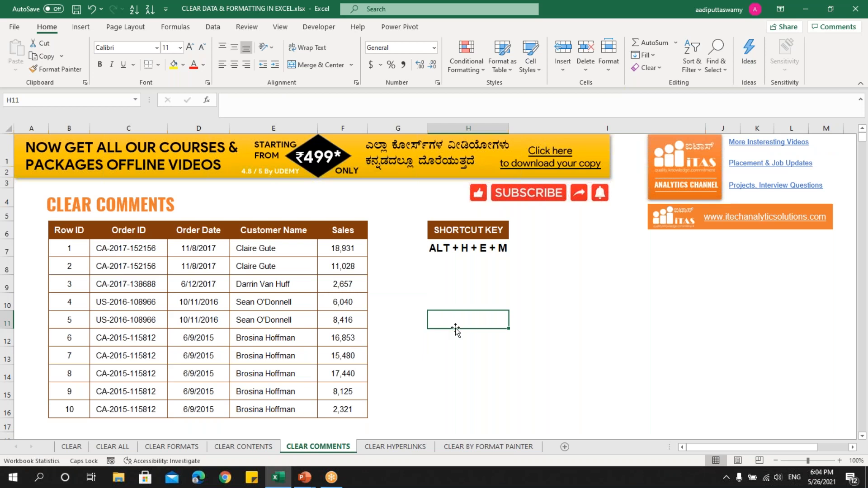
# On the CLEAR HYPERLINKS sheet, clear the hyperlinks from the Customer Name column including its header (E6:E16) and check several name cells.
pyautogui.click(395, 449)
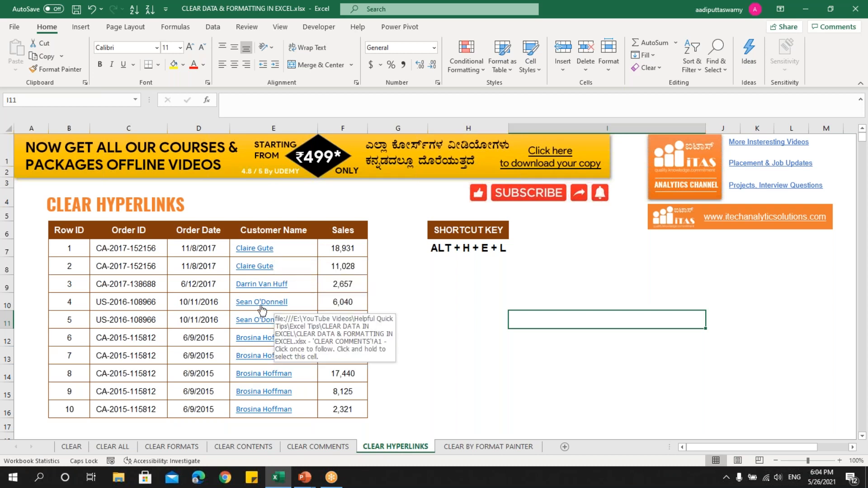
pyautogui.click(451, 272)
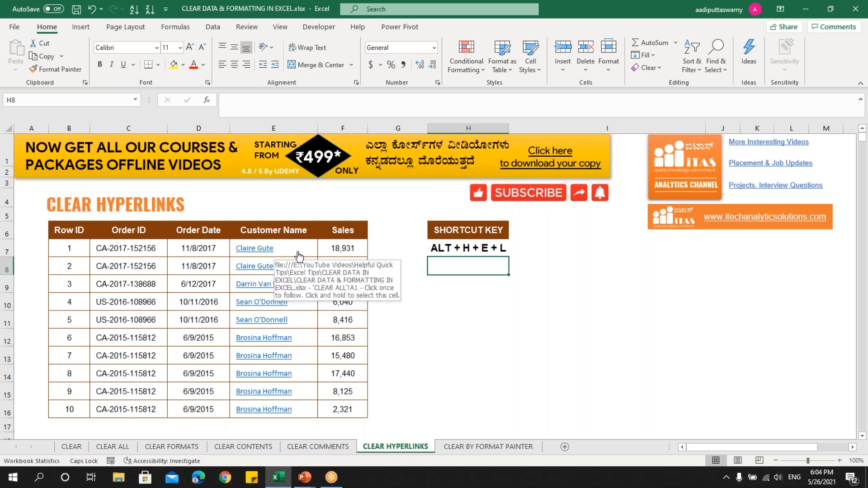
pyautogui.click(207, 248)
pyautogui.press('Right')
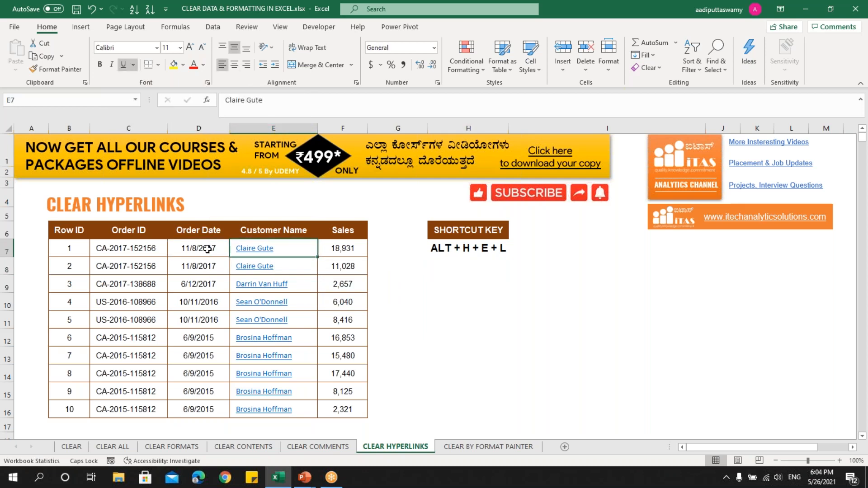
pyautogui.moveTo(270, 230); pyautogui.dragTo(287, 397)
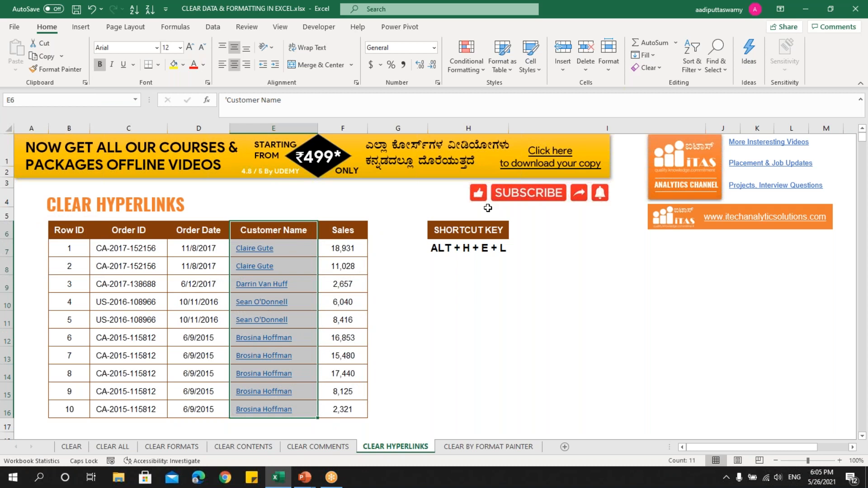
pyautogui.click(663, 69)
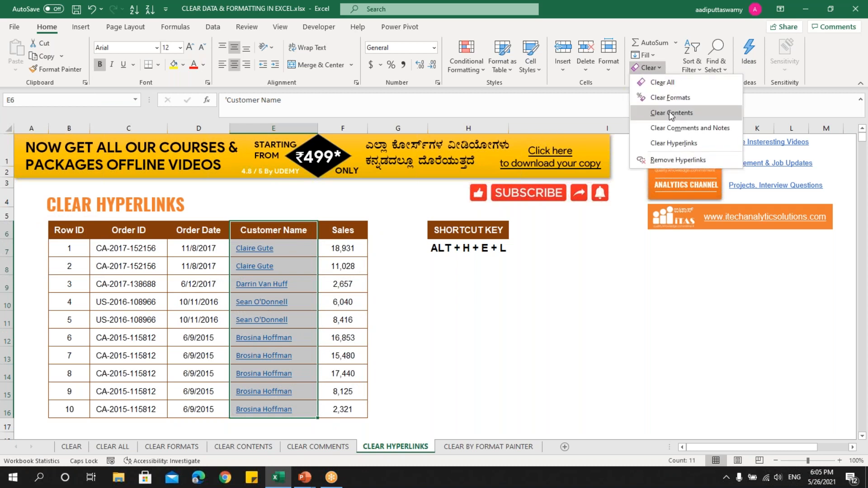
pyautogui.click(656, 143)
pyautogui.click(542, 316)
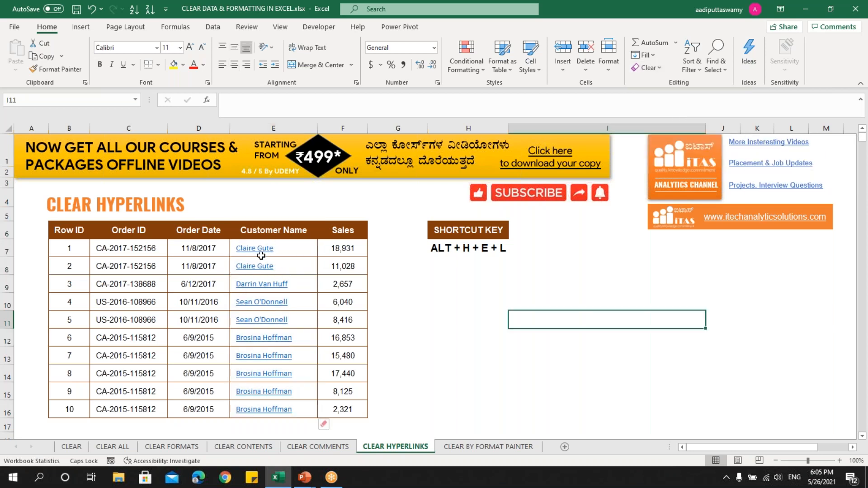
pyautogui.click(261, 256)
pyautogui.click(275, 302)
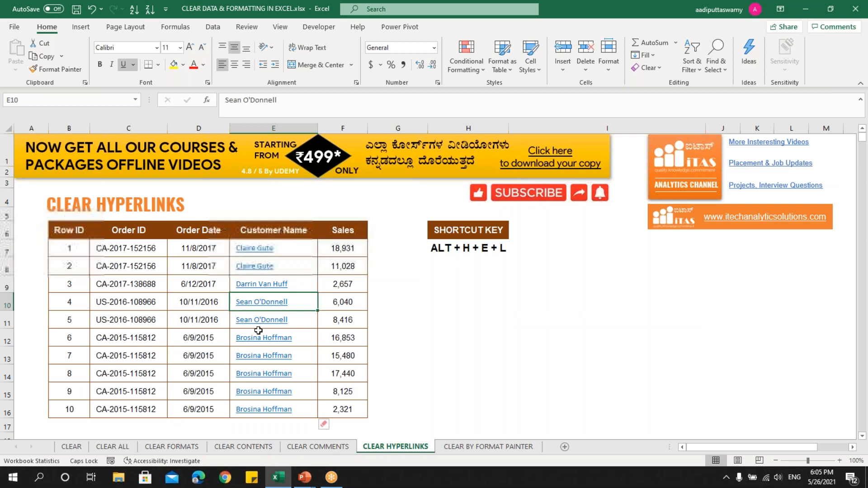
pyautogui.click(271, 373)
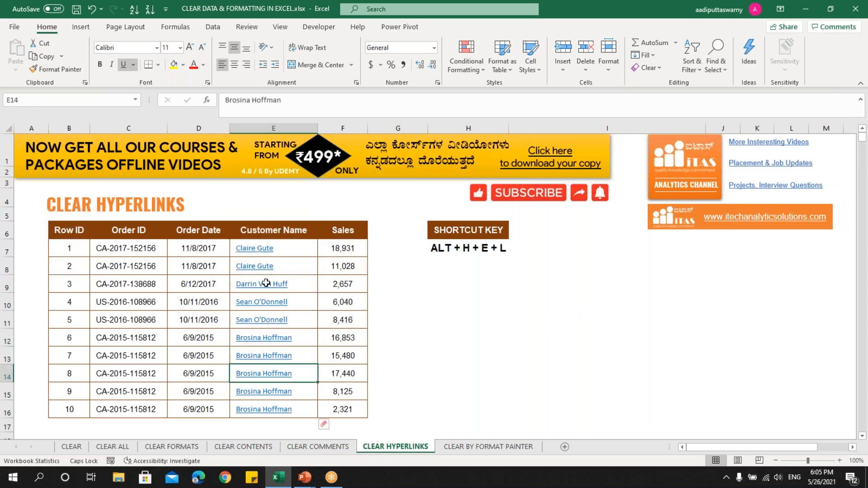
# Remove the link styling from the customer names E7:E16 by copying Order ID cell C7 and pasting only its formats with Paste Special.
pyautogui.click(140, 250)
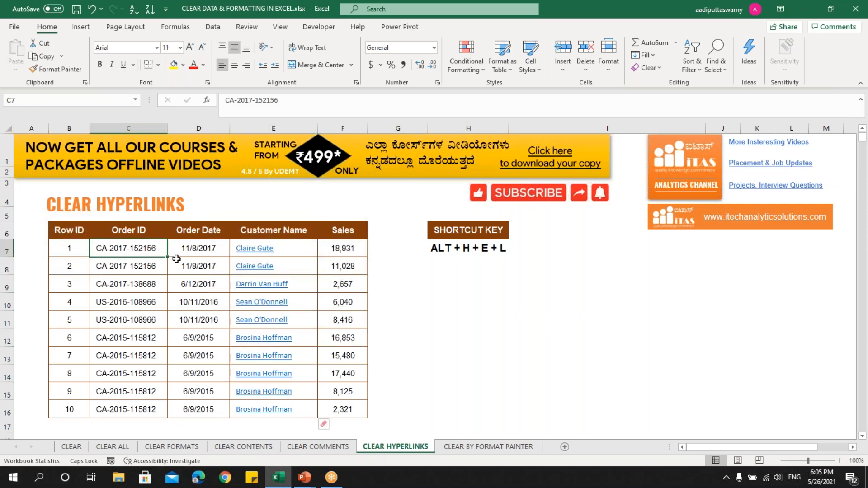
pyautogui.hotkey('ctrl', 'c')
pyautogui.moveTo(306, 249); pyautogui.dragTo(290, 408)
pyautogui.rightClick(294, 249)
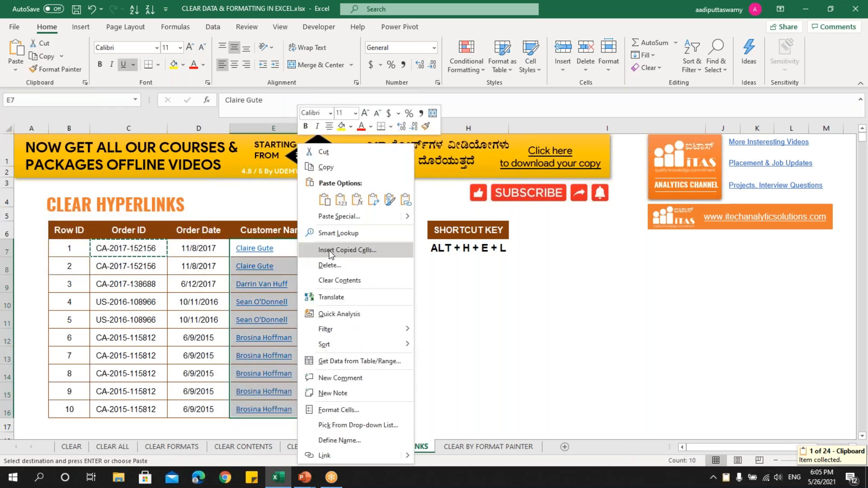
pyautogui.click(343, 216)
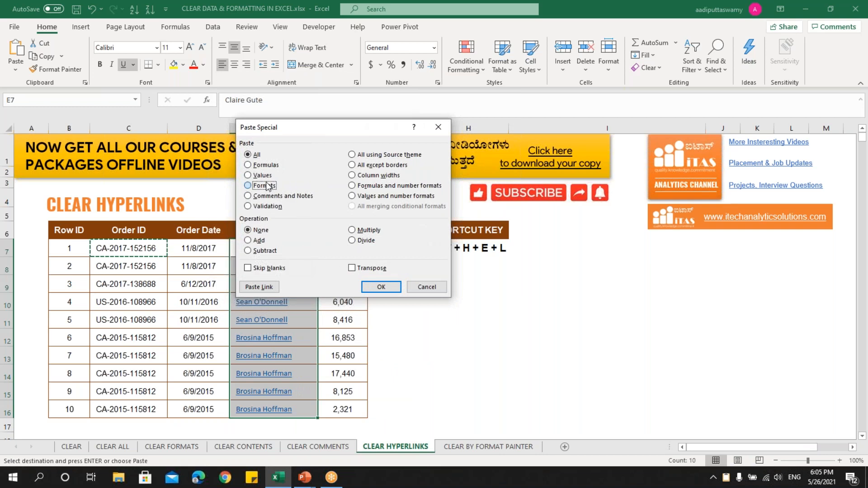
pyautogui.click(268, 186)
pyautogui.moveTo(355, 127); pyautogui.dragTo(569, 173)
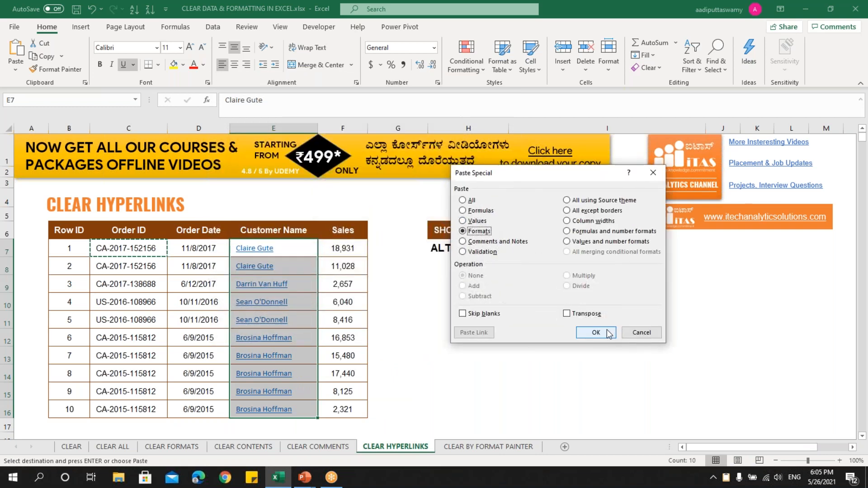
pyautogui.click(595, 332)
pyautogui.click(431, 333)
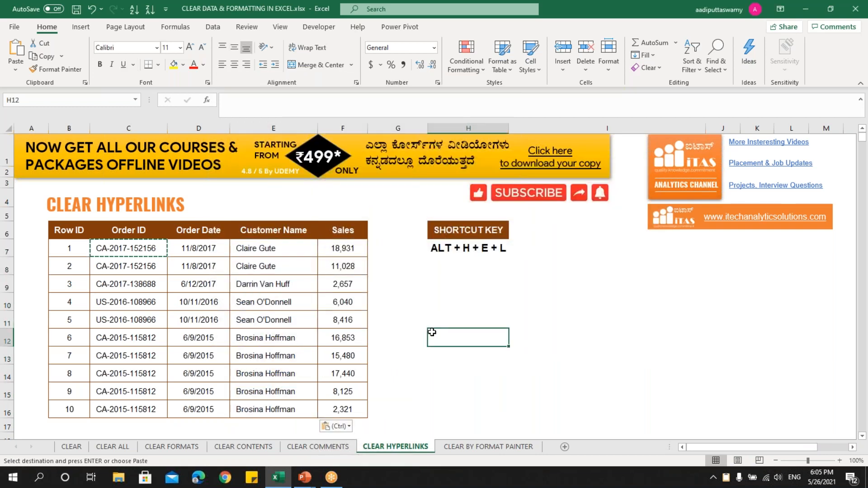
pyautogui.click(435, 254)
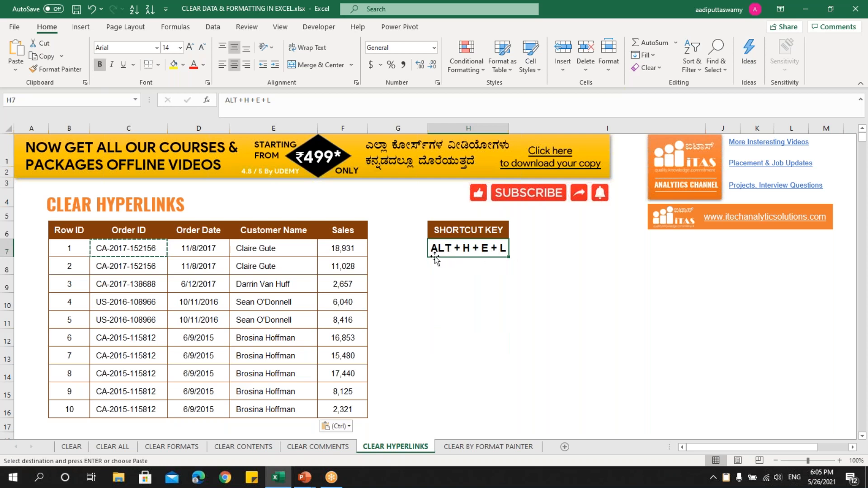
pyautogui.click(494, 267)
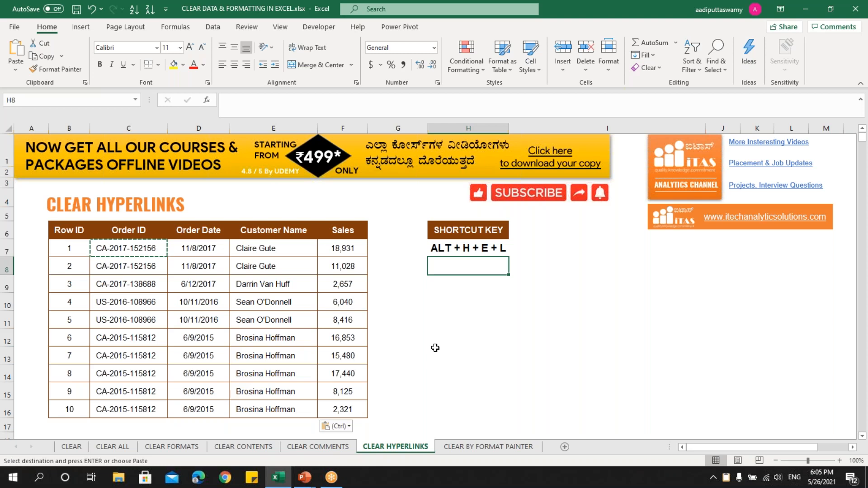
# Open the CLEAR BY FORMAT PAINTER sheet and examine the order table B6:F16, the Clear options and the unformatted blank cells beside the table.
pyautogui.click(465, 450)
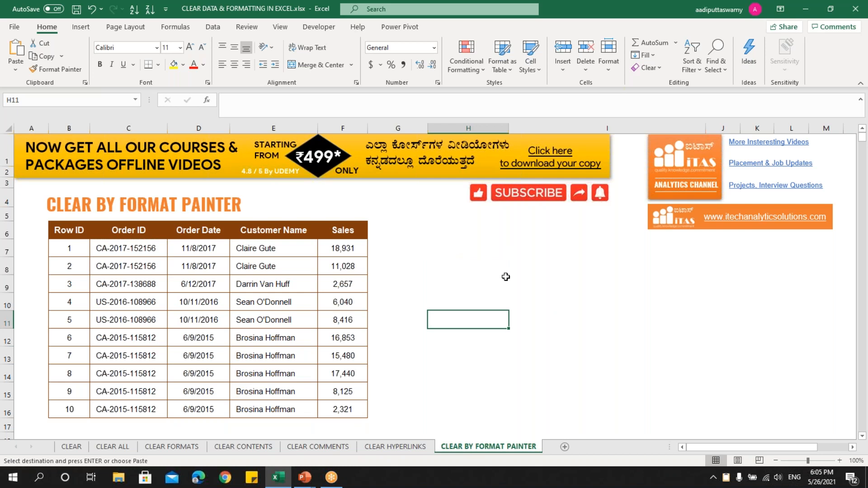
pyautogui.click(659, 66)
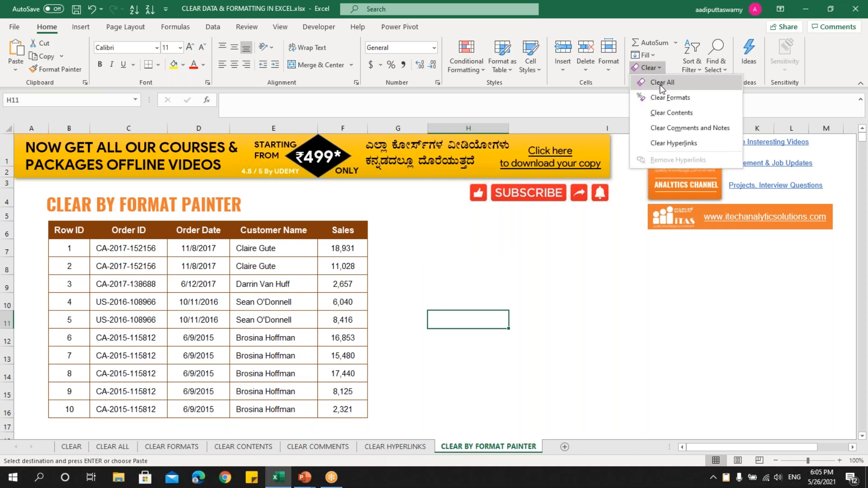
pyautogui.click(527, 277)
pyautogui.moveTo(61, 234); pyautogui.dragTo(337, 402)
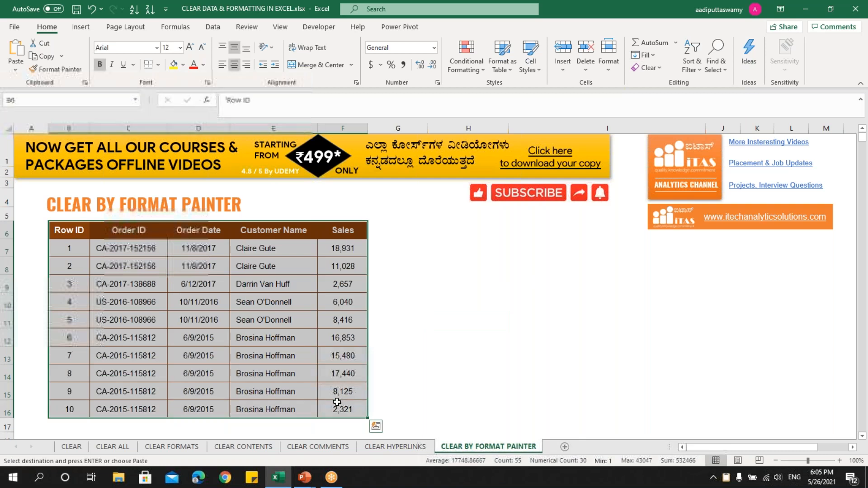
pyautogui.click(481, 232)
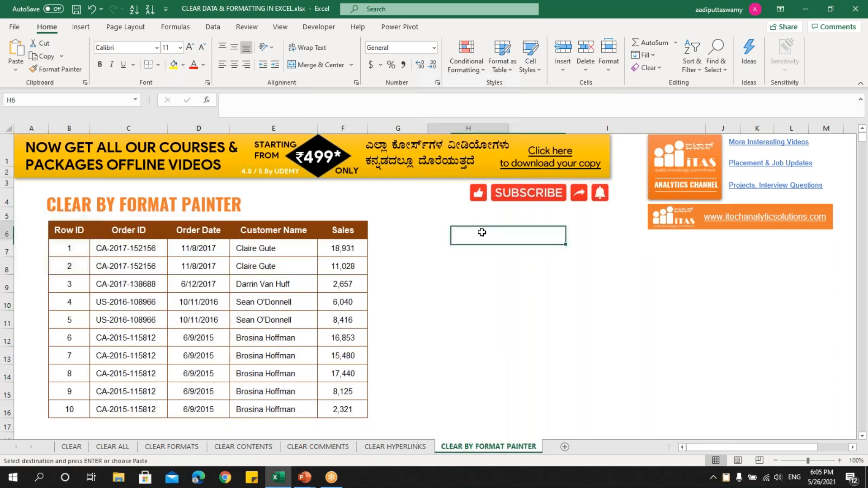
pyautogui.click(496, 283)
pyautogui.click(519, 299)
pyautogui.click(500, 248)
# On the CLEAR BY FORMAT PAINTER sheet, use Format Painter to apply blank cell H6's formatting to the whole order table (B6:F16).
pyautogui.click(476, 234)
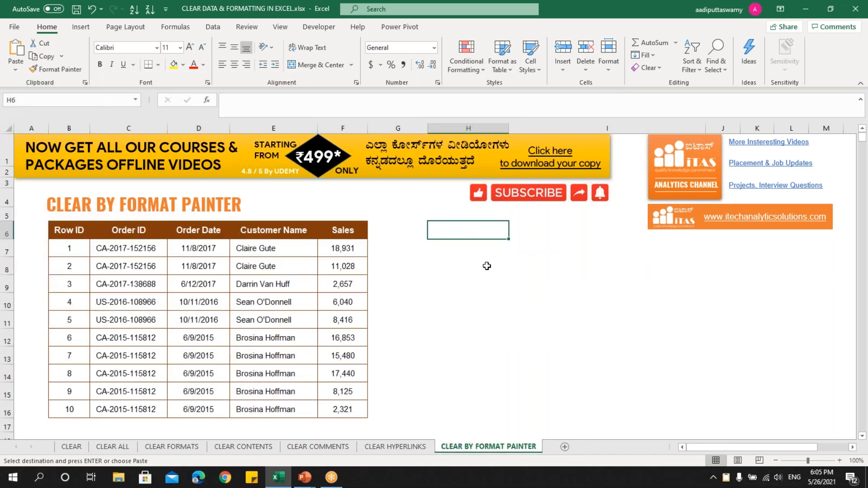
pyautogui.click(49, 73)
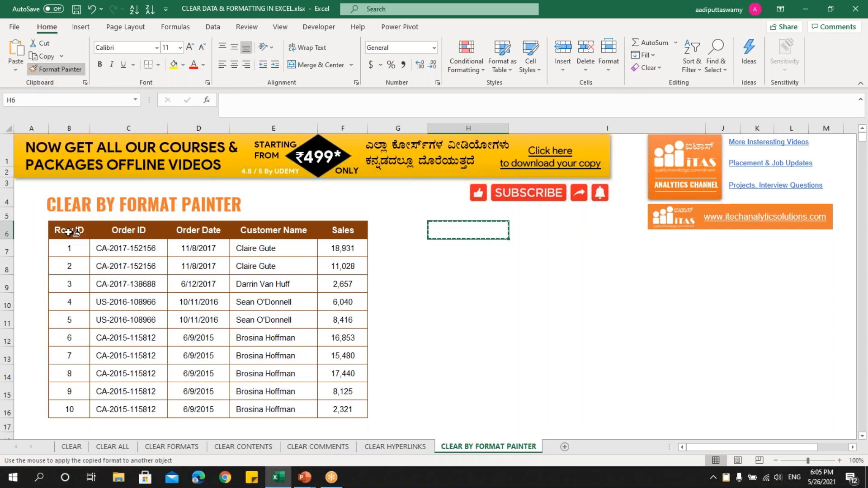
pyautogui.moveTo(69, 232)
pyautogui.mouseDown()
pyautogui.moveTo(163, 319)
pyautogui.moveTo(353, 411)
pyautogui.mouseUp()
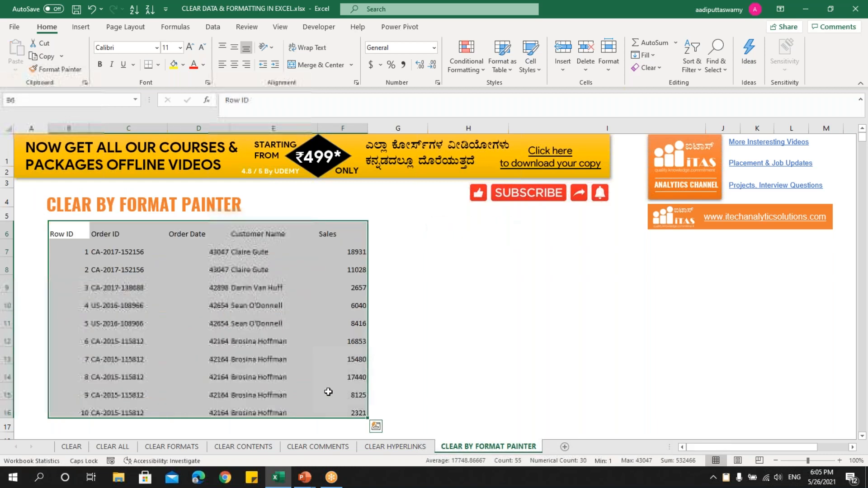
pyautogui.click(419, 303)
pyautogui.click(499, 264)
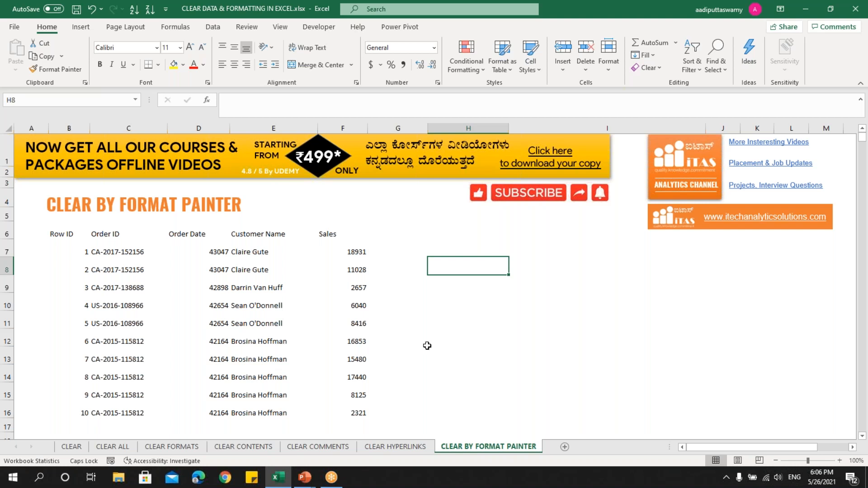
# Switch to the PowerPoint slide show presenting the course package offers.
pyautogui.click(305, 477)
pyautogui.click(354, 447)
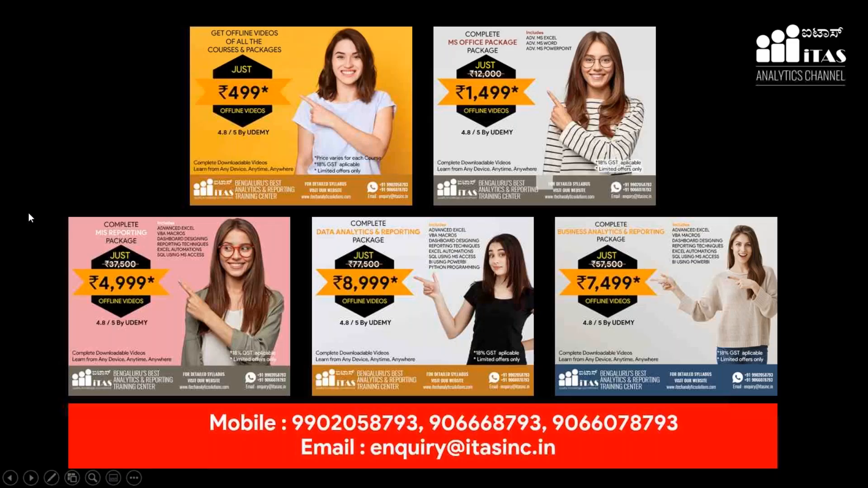